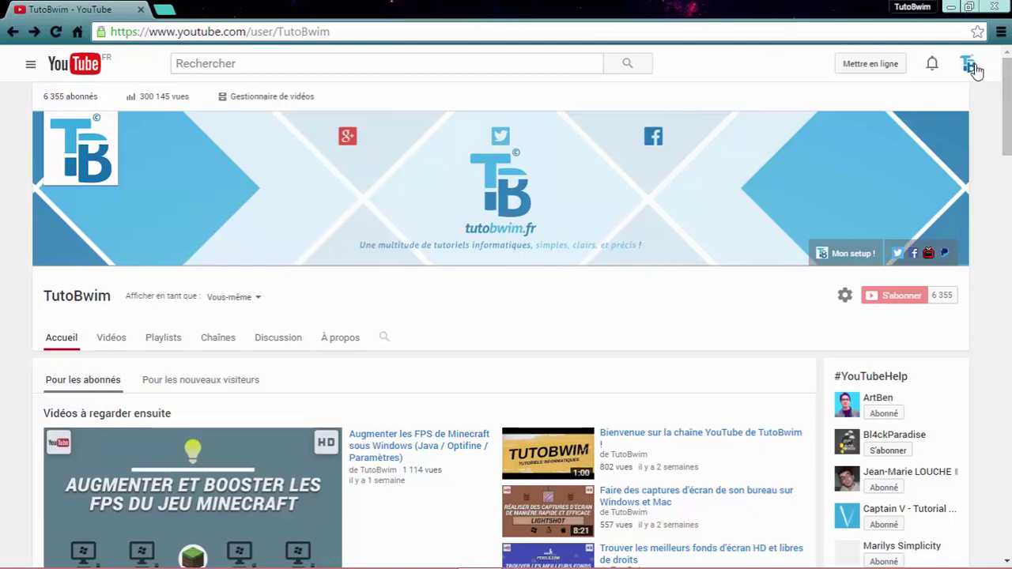
- Open the default upload settings for videos in the channel section of Creator Studio
click(969, 65)
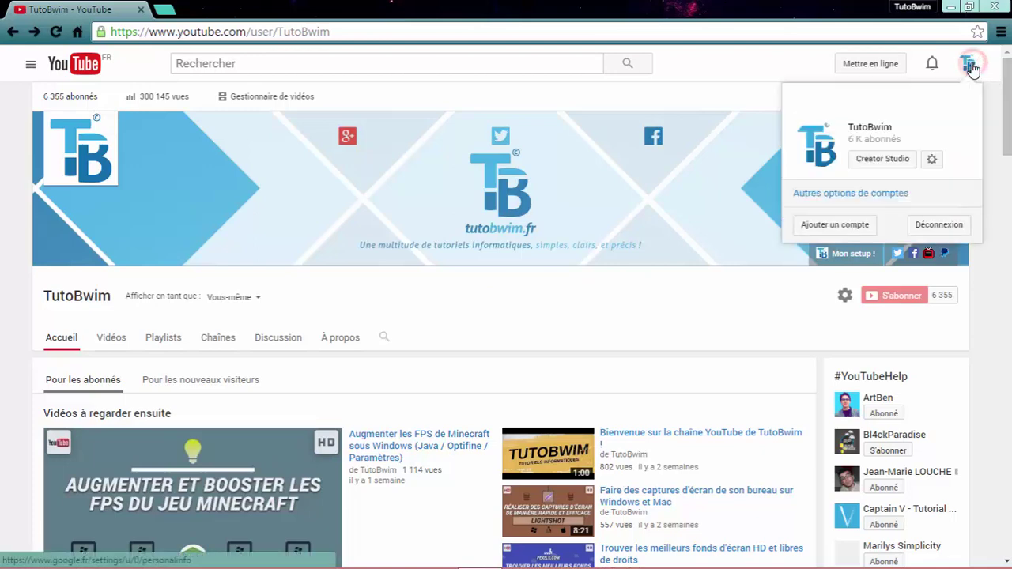
click(882, 159)
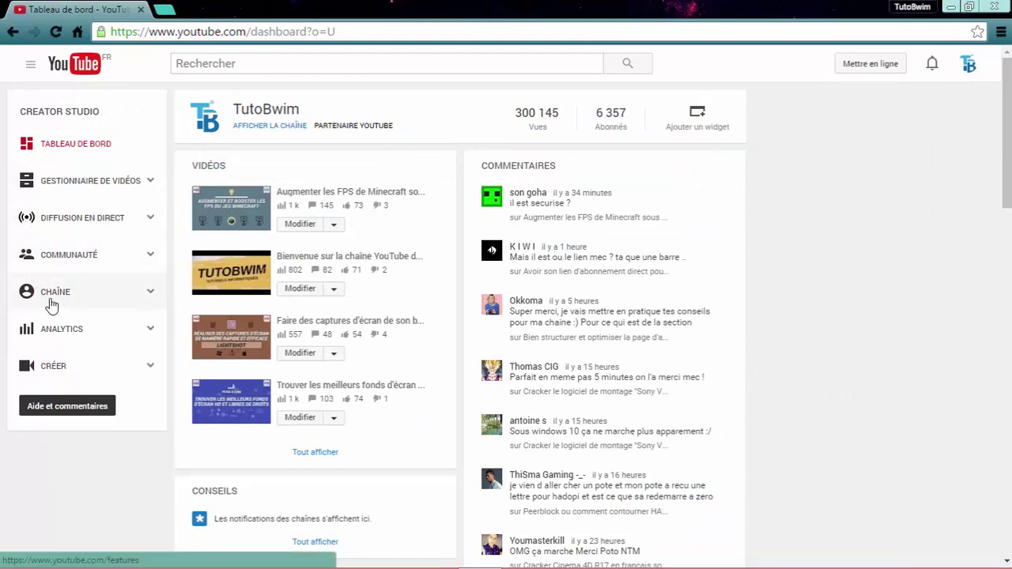
click(87, 301)
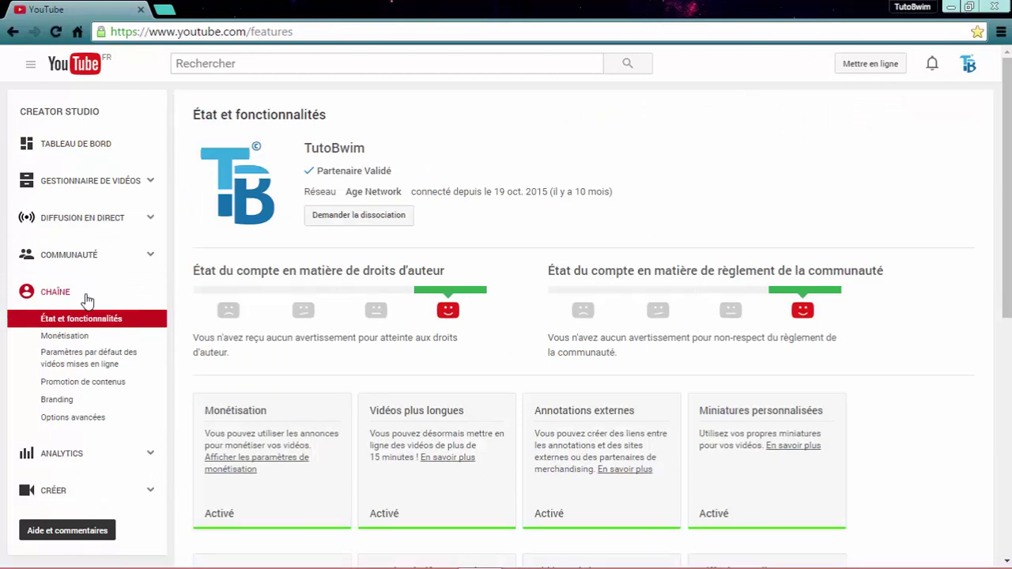
click(94, 365)
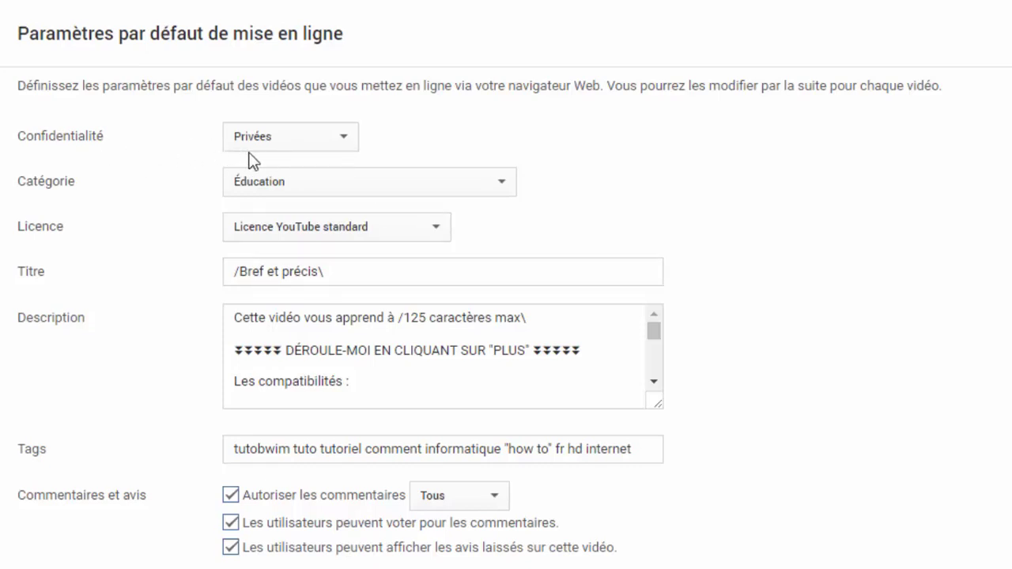
- Set the default privacy of uploads to Privées and the category to Éducation
click(279, 140)
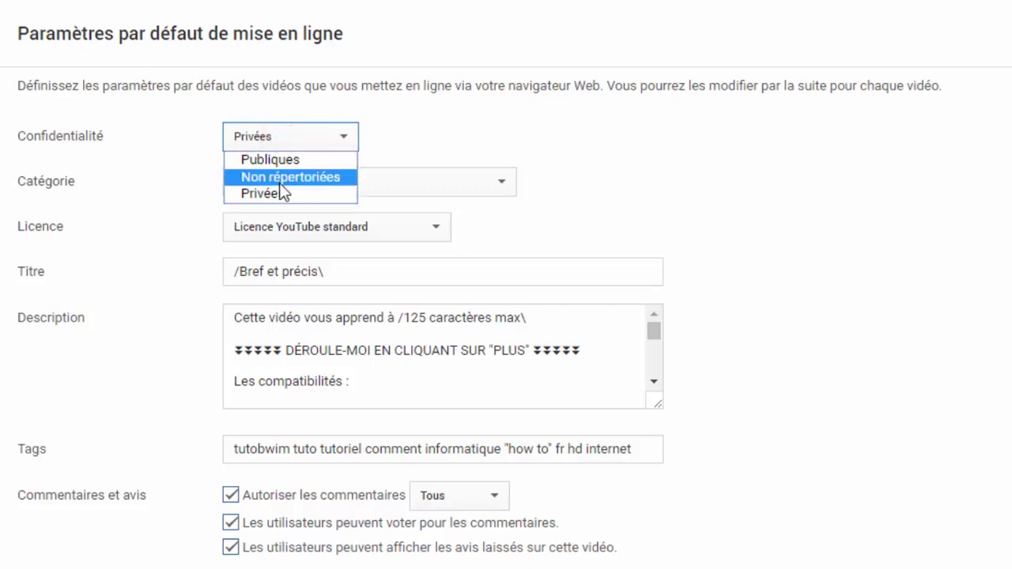
click(268, 193)
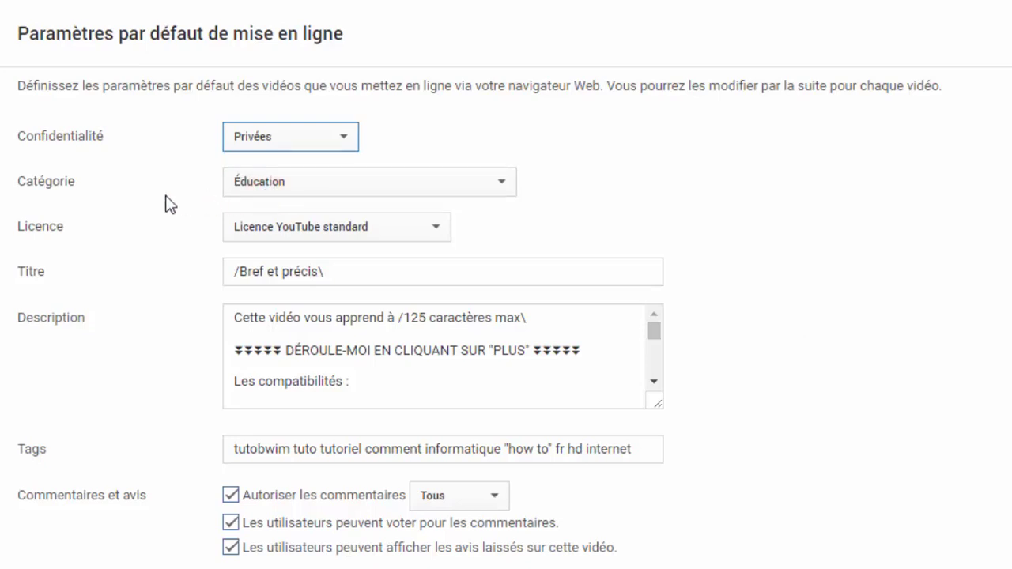
click(339, 181)
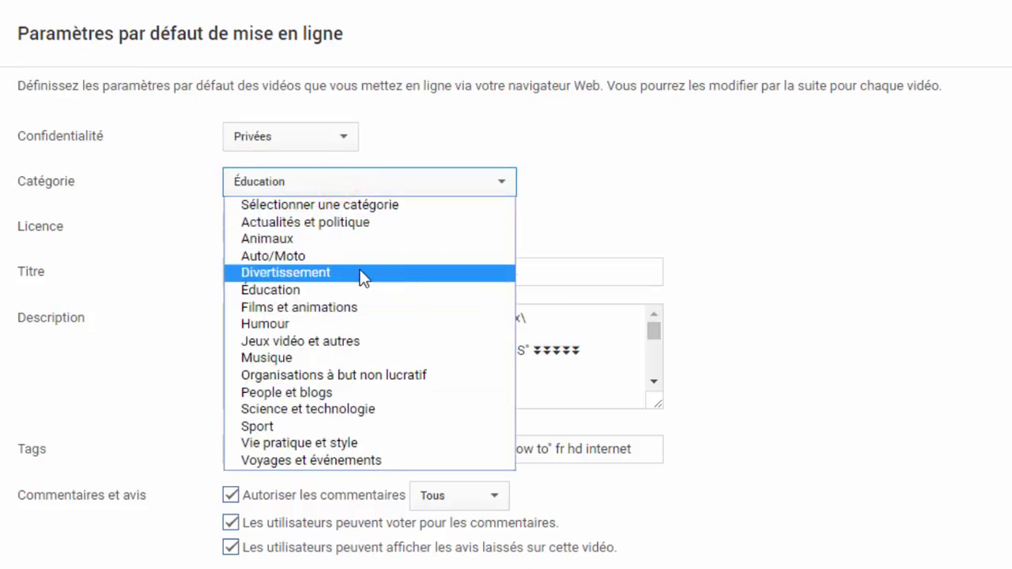
click(294, 290)
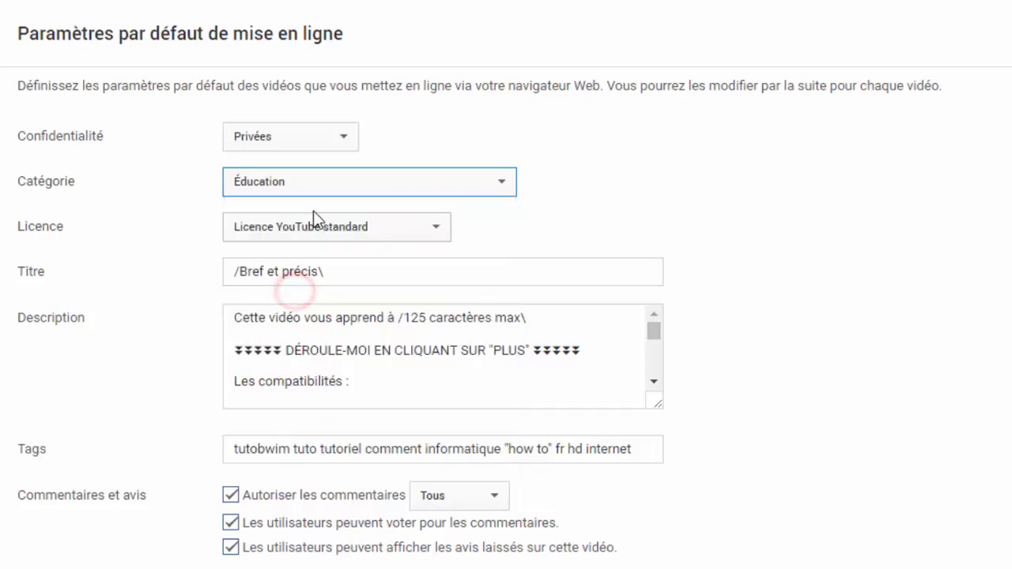
click(280, 187)
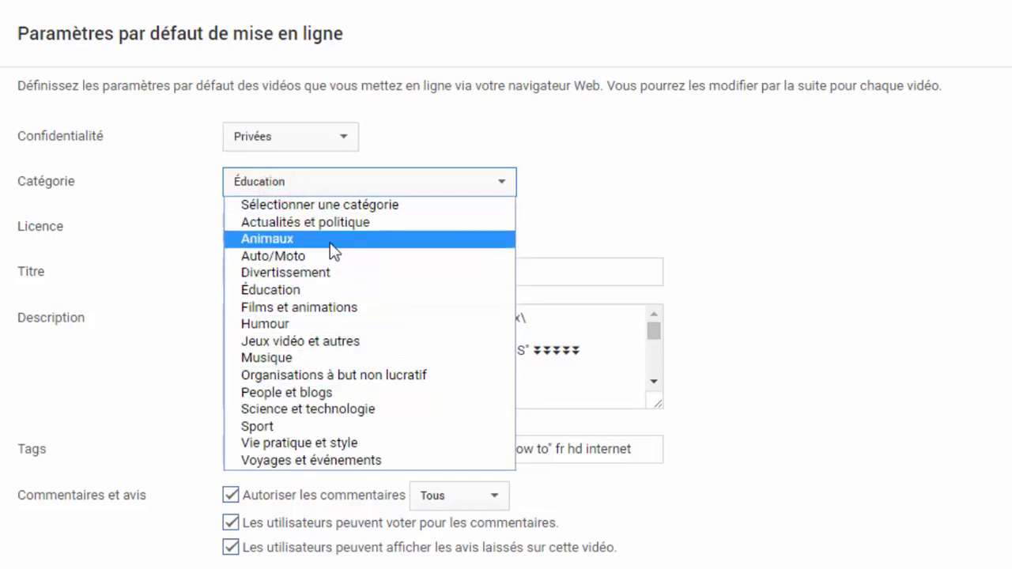
click(159, 254)
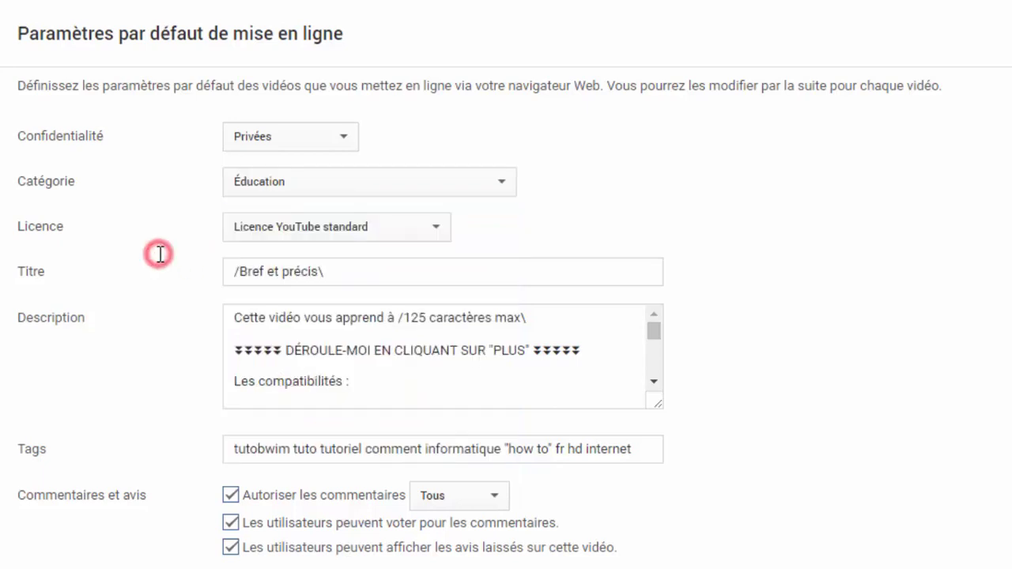
- Set the default licence to Licence YouTube standard and highlight the placeholder text in the title
click(319, 229)
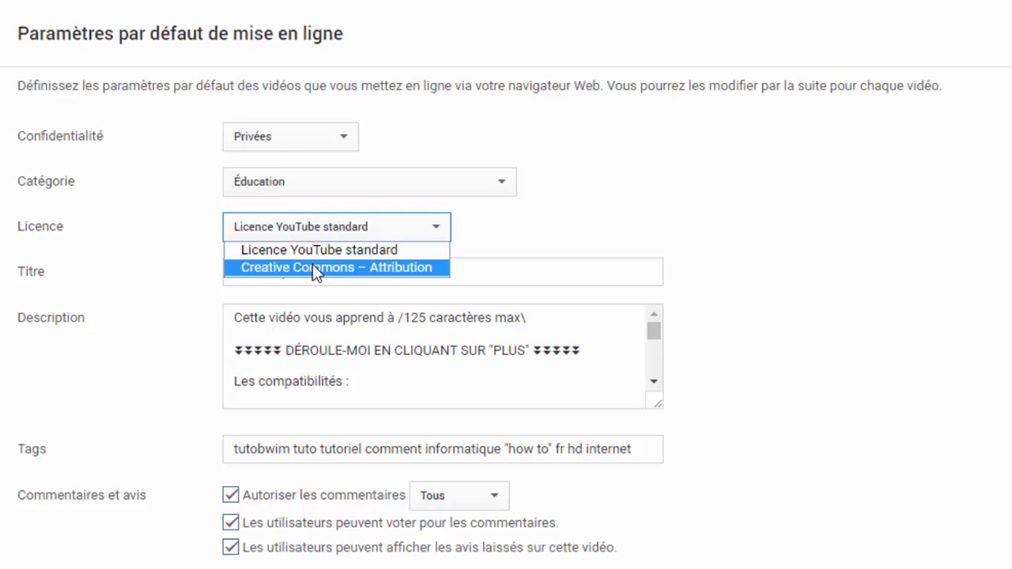
click(241, 249)
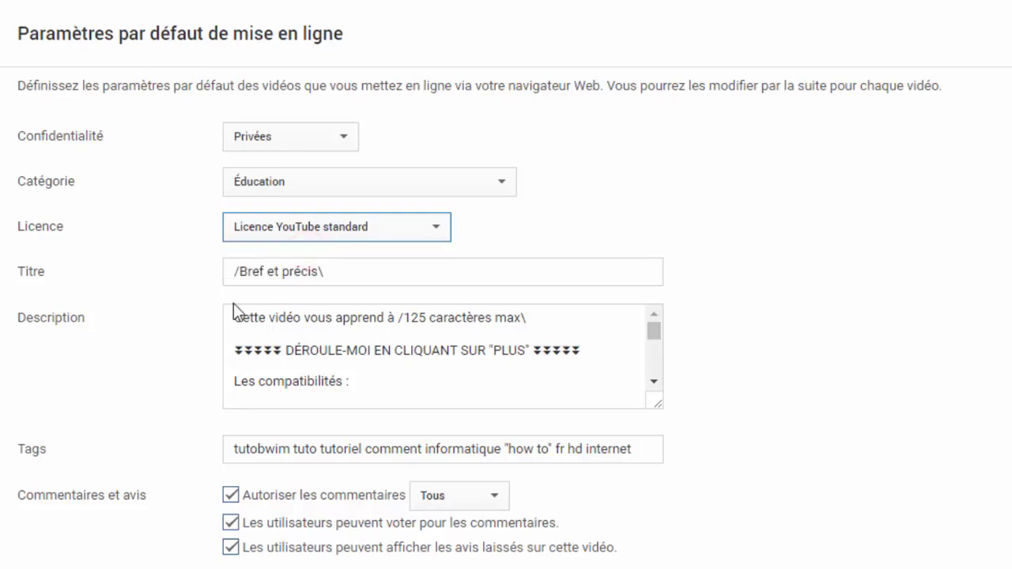
drag(339, 271, 192, 277)
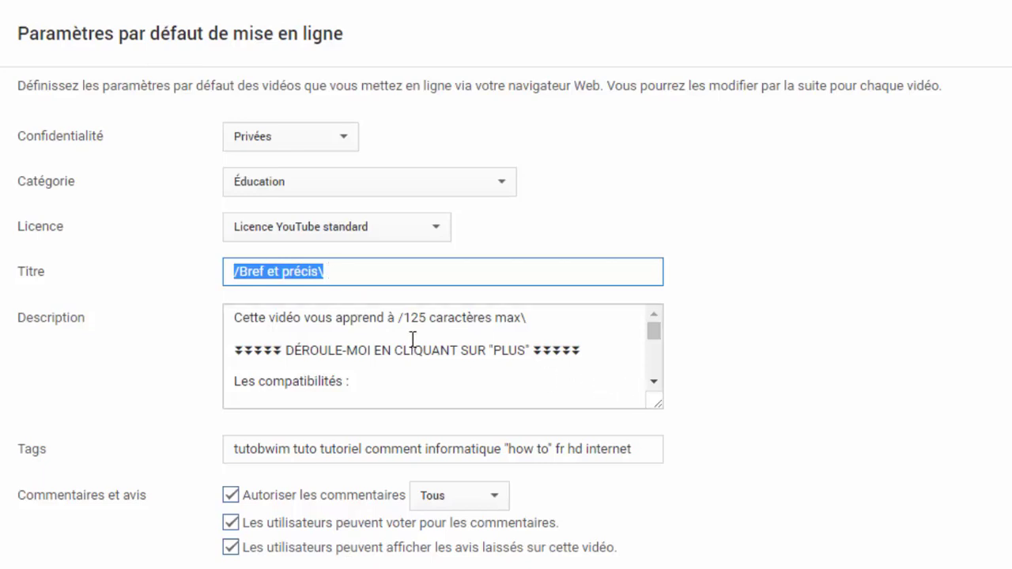
- Enlarge the description box and look through the whole default description template
drag(656, 403, 657, 513)
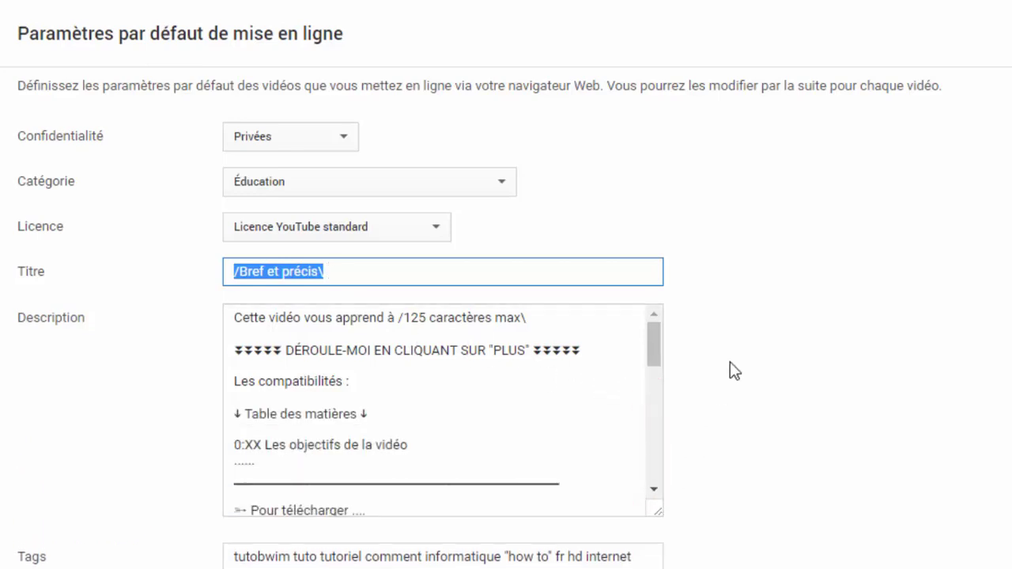
scroll(729, 364, down, 2)
scroll(723, 359, down, 2)
drag(654, 298, 658, 468)
scroll(501, 305, down, 6)
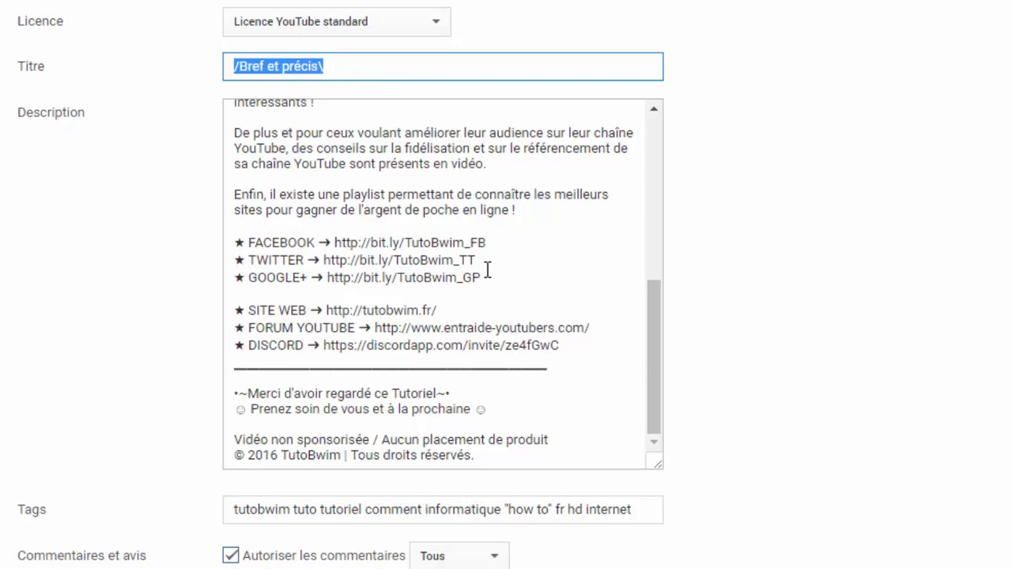
scroll(488, 270, up, 10)
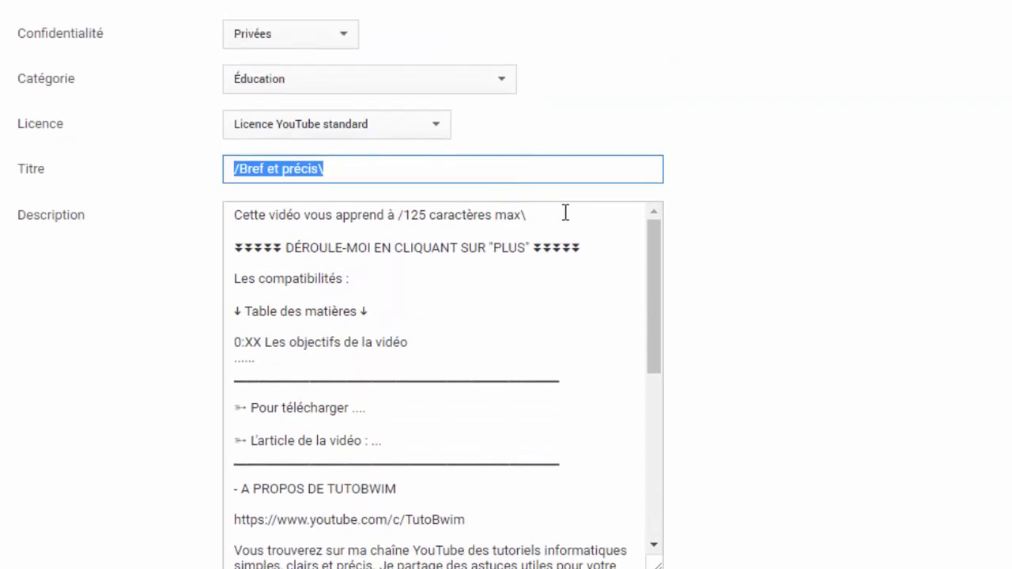
- Examine the 125-character placeholder in the description's first line and the "A PROPOS DE TUTOBWIM" section with its links
drag(565, 214, 398, 214)
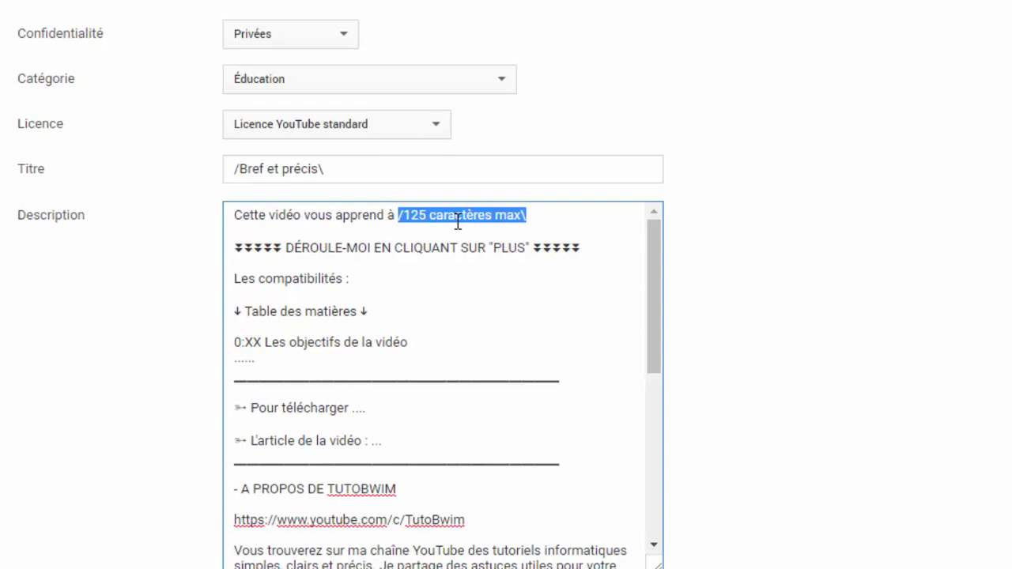
scroll(416, 258, down, 3)
scroll(506, 422, down, 3)
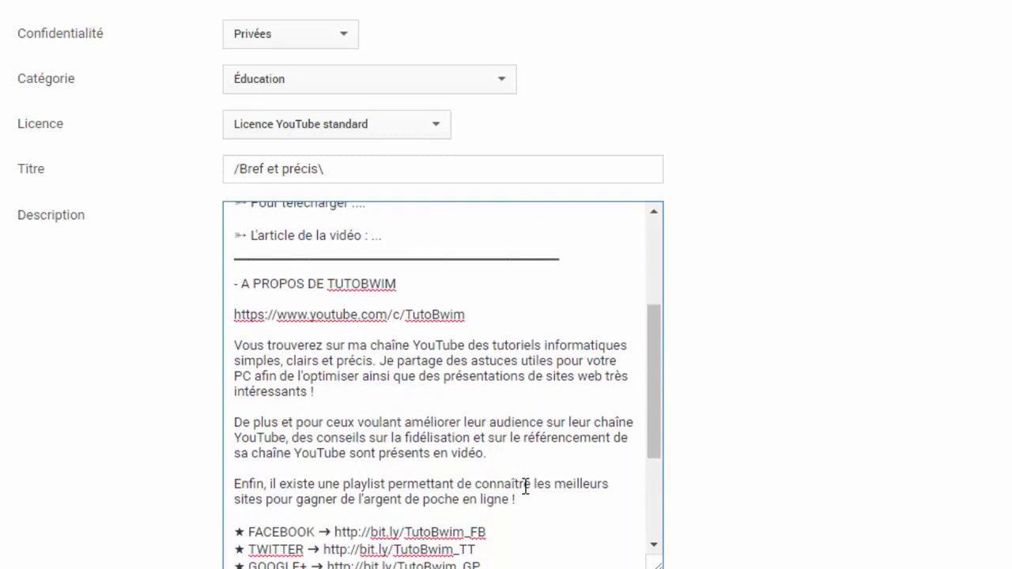
drag(521, 505, 244, 282)
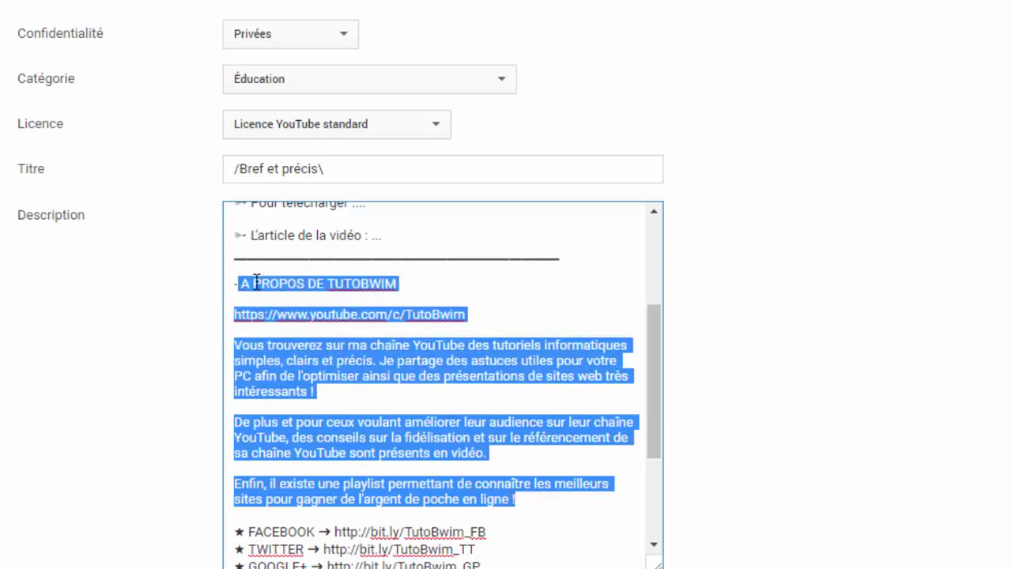
scroll(420, 327, up, 3)
scroll(426, 331, down, 3)
scroll(493, 340, down, 3)
scroll(734, 355, down, 5)
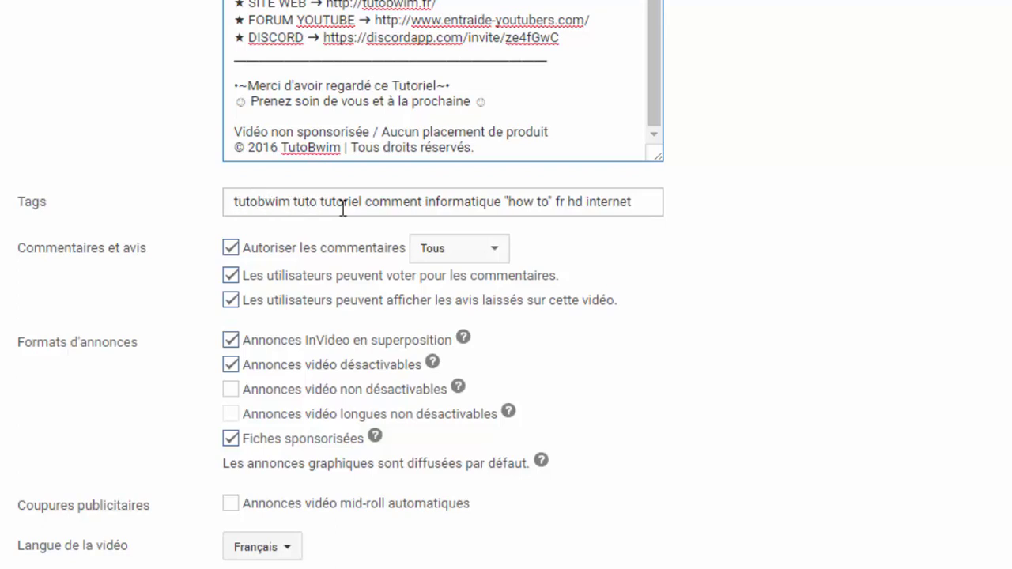
- Examine the default tags and the available options for which comments are allowed
click(632, 204)
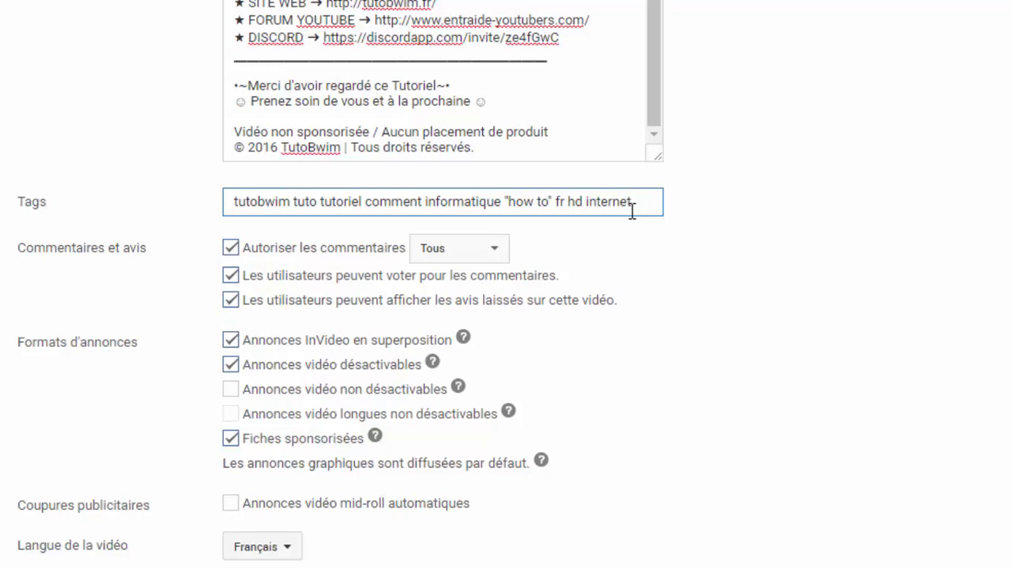
scroll(187, 300, down, 2)
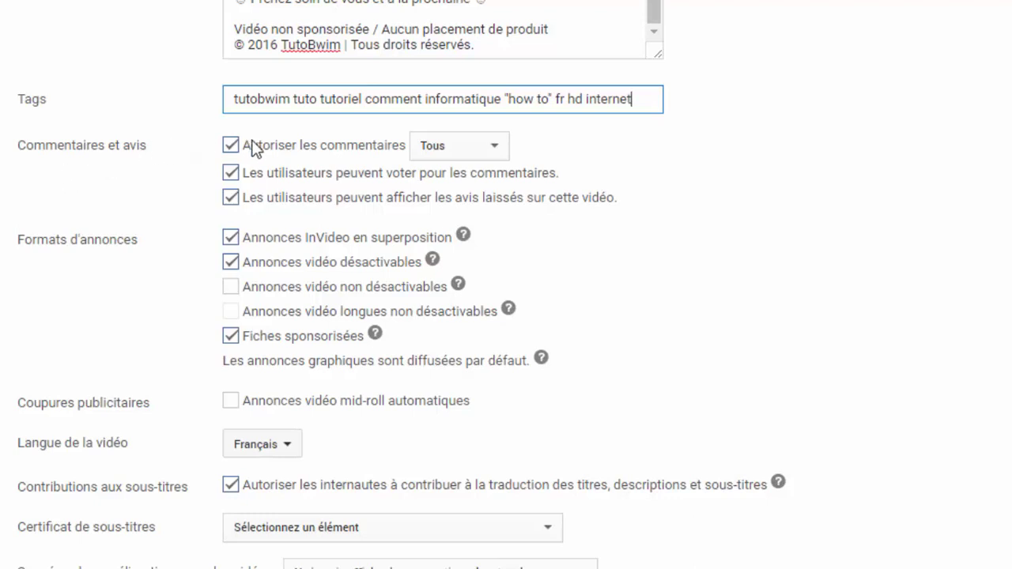
click(461, 153)
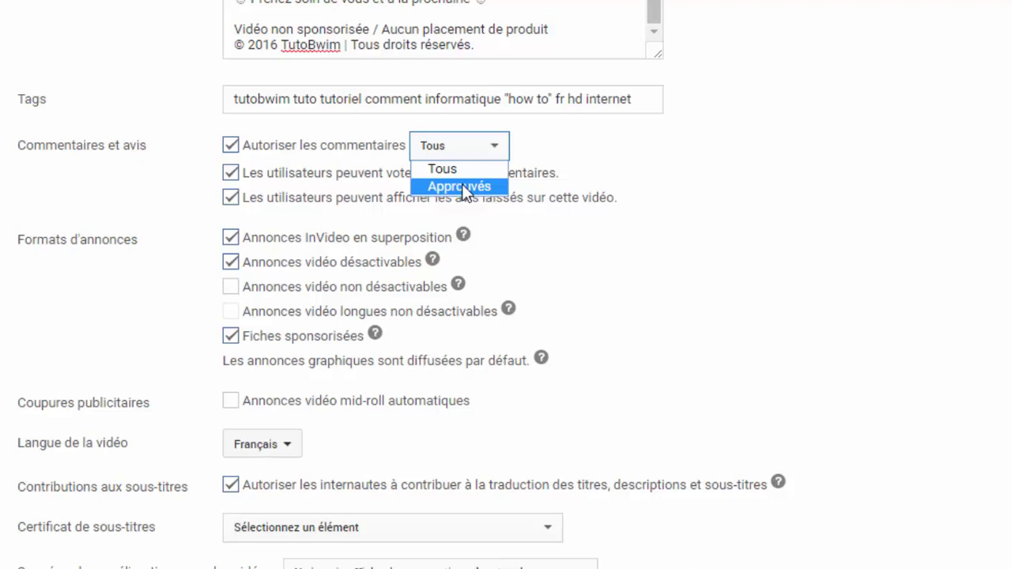
click(123, 186)
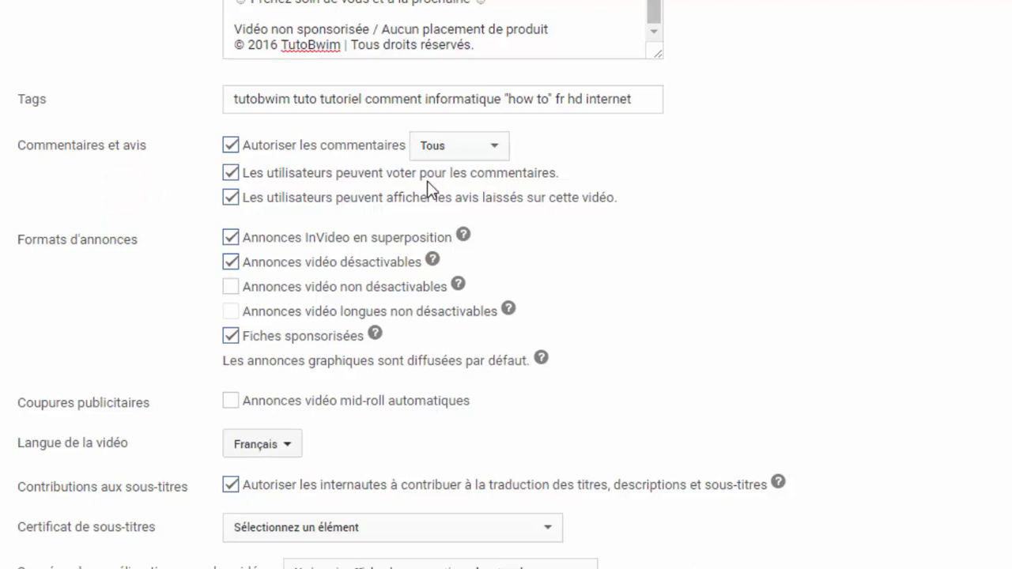
- Turn voting on comments off and back on, and do the same for displaying the video's ratings
click(230, 173)
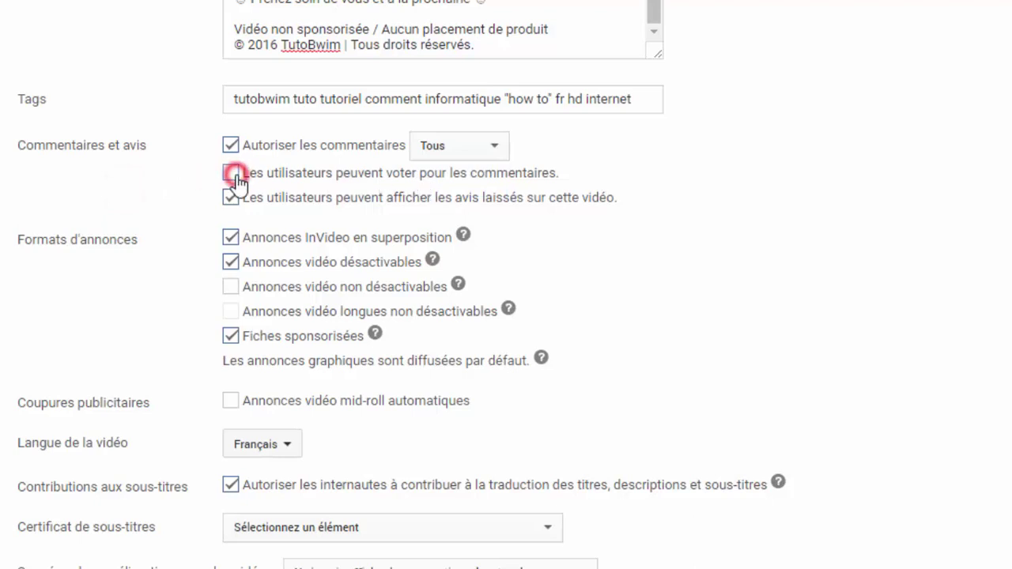
click(232, 173)
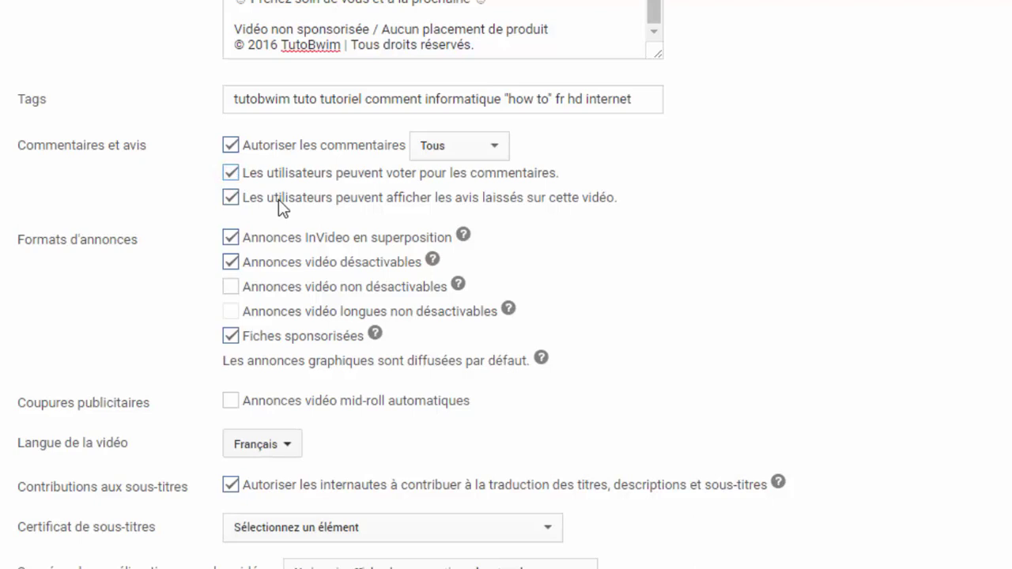
click(230, 199)
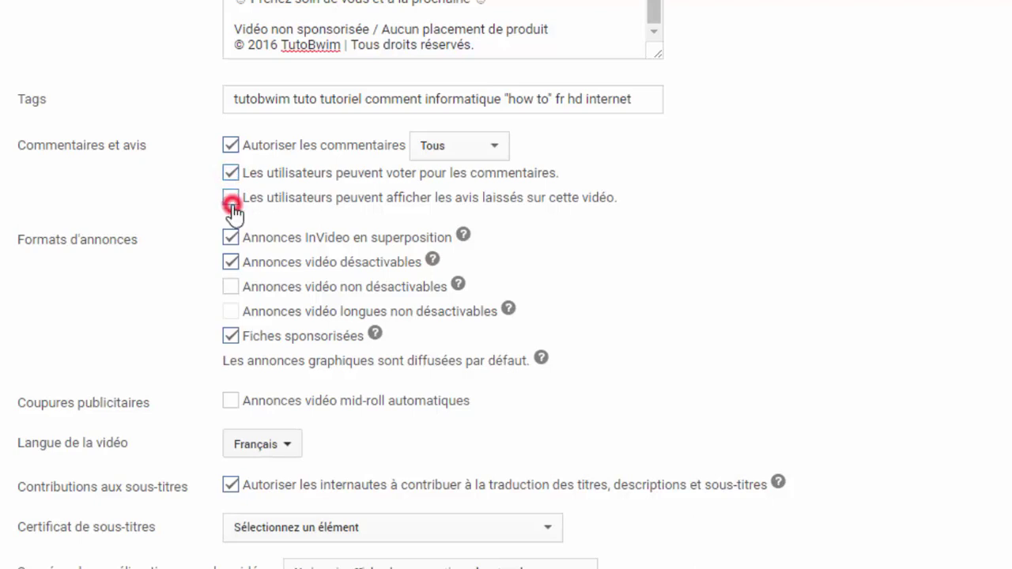
click(230, 199)
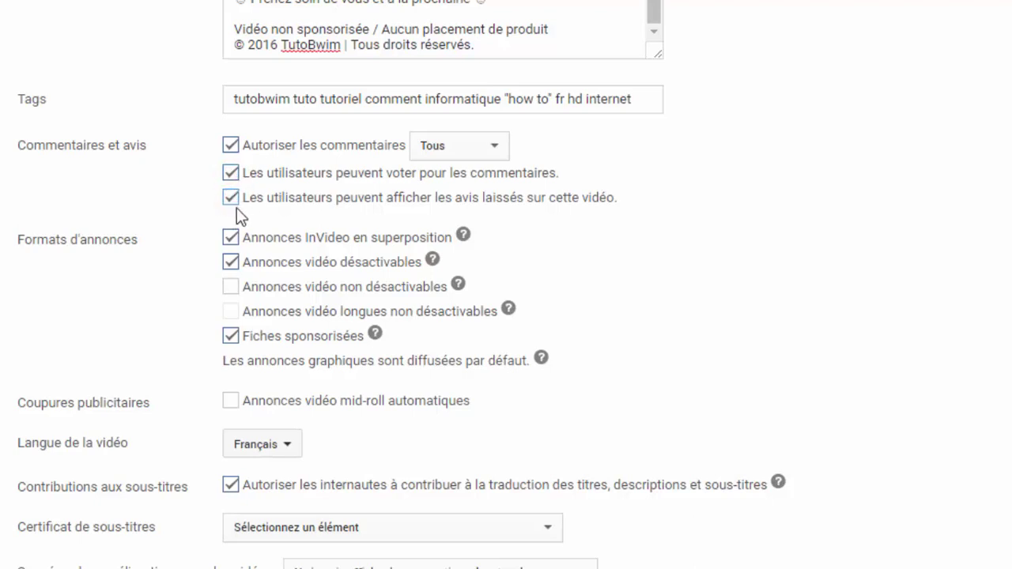
- Read the help explanations for the ad formats, including skippable video ads and InVideo overlay ads
scroll(213, 233, down, 2)
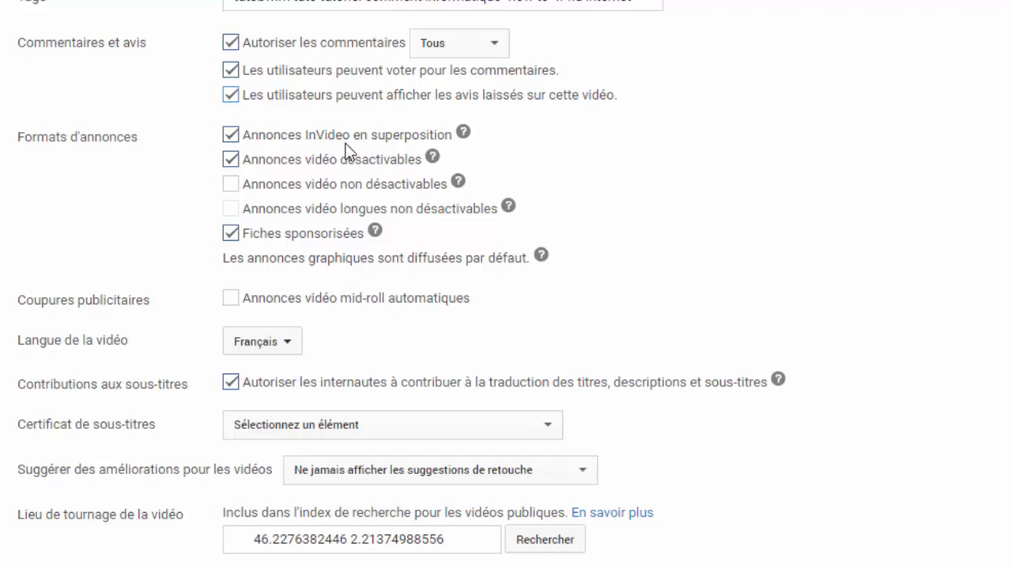
click(464, 133)
click(436, 160)
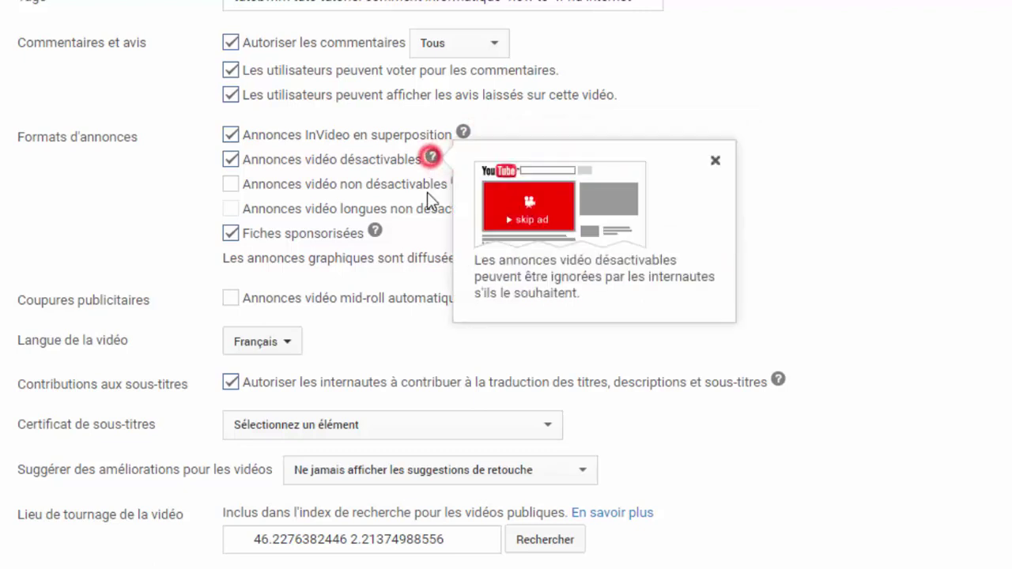
click(375, 230)
click(462, 135)
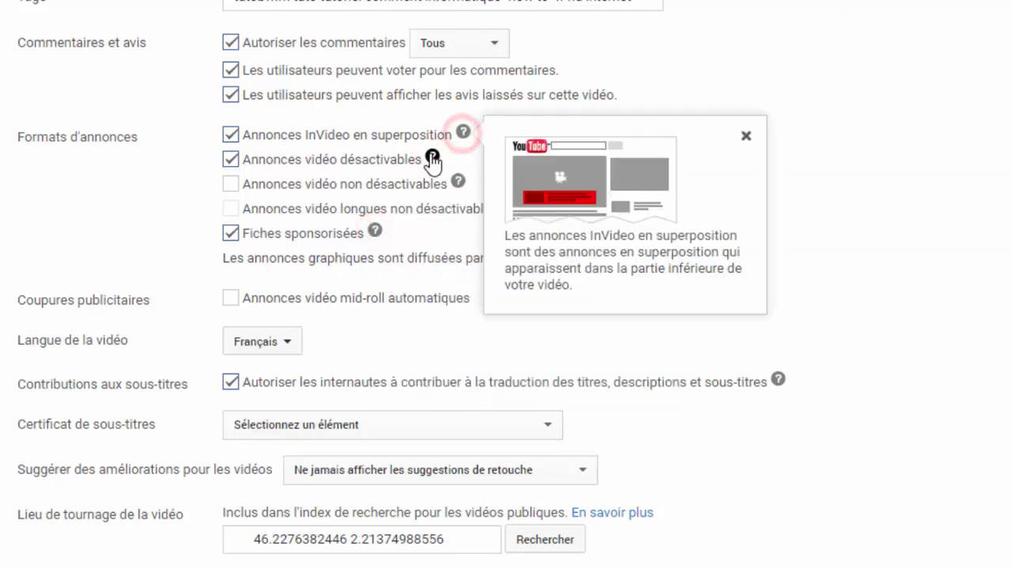
click(152, 222)
- Set the default video language to Français
scroll(152, 221, down, 2)
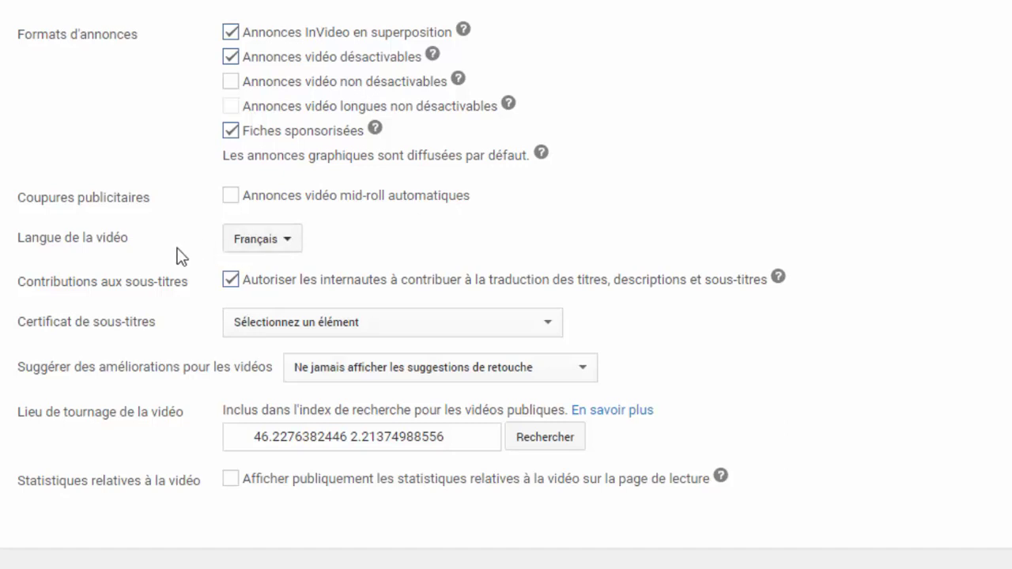
click(284, 251)
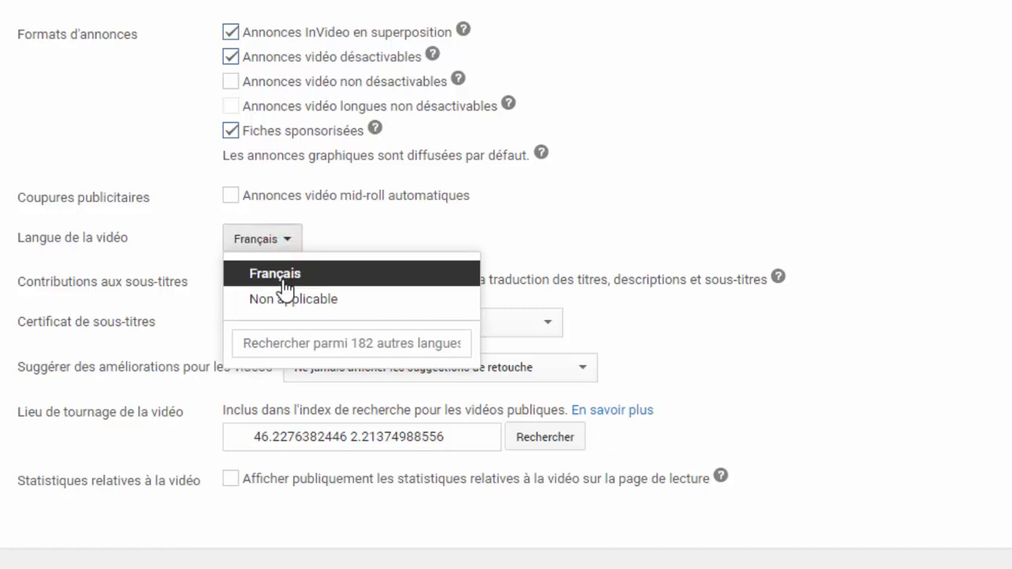
click(283, 276)
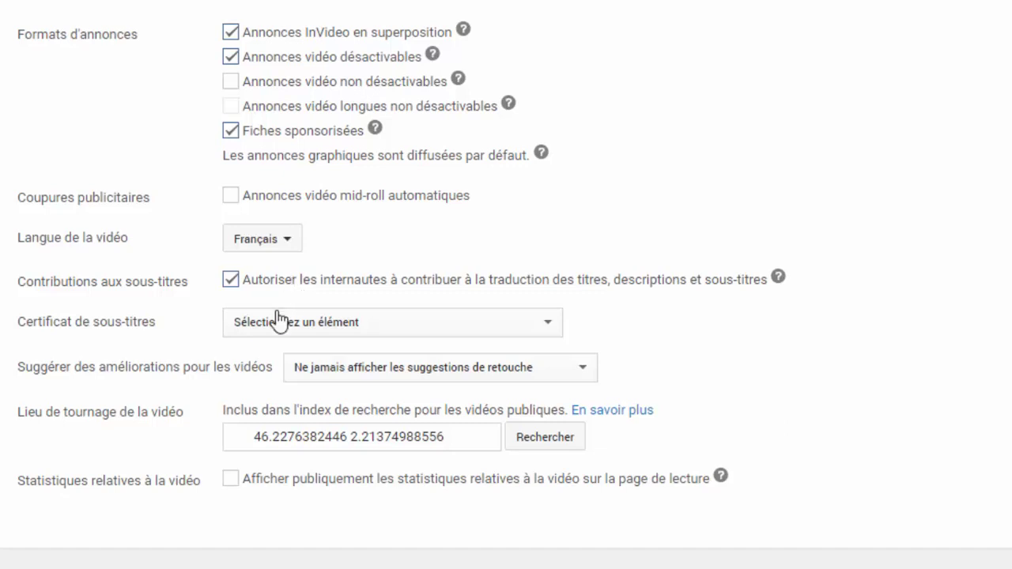
scroll(272, 318, down, 1)
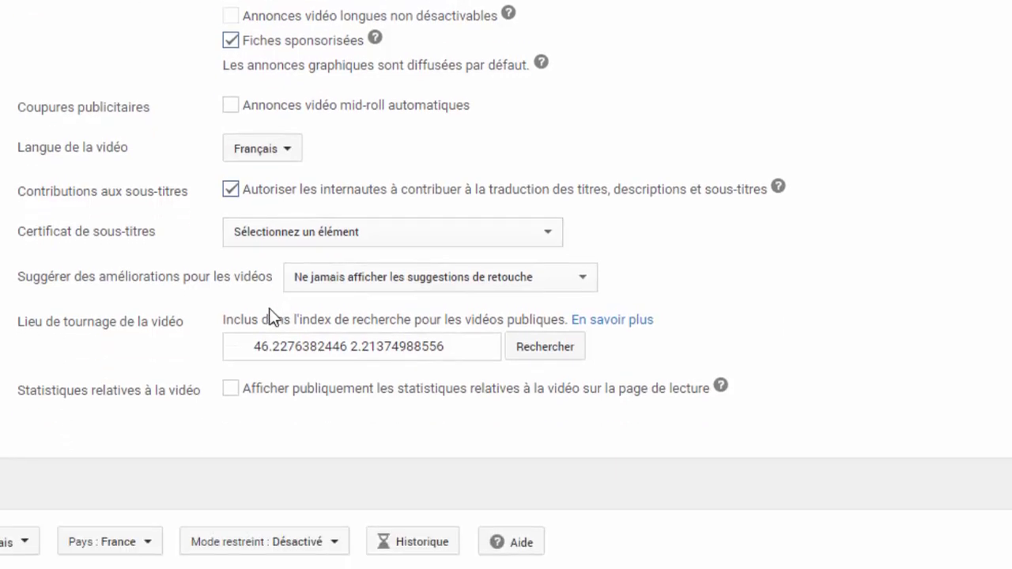
- Review the caption certificate choices and set the video improvement suggestions to "Ne jamais afficher les suggestions de retouche"
click(316, 234)
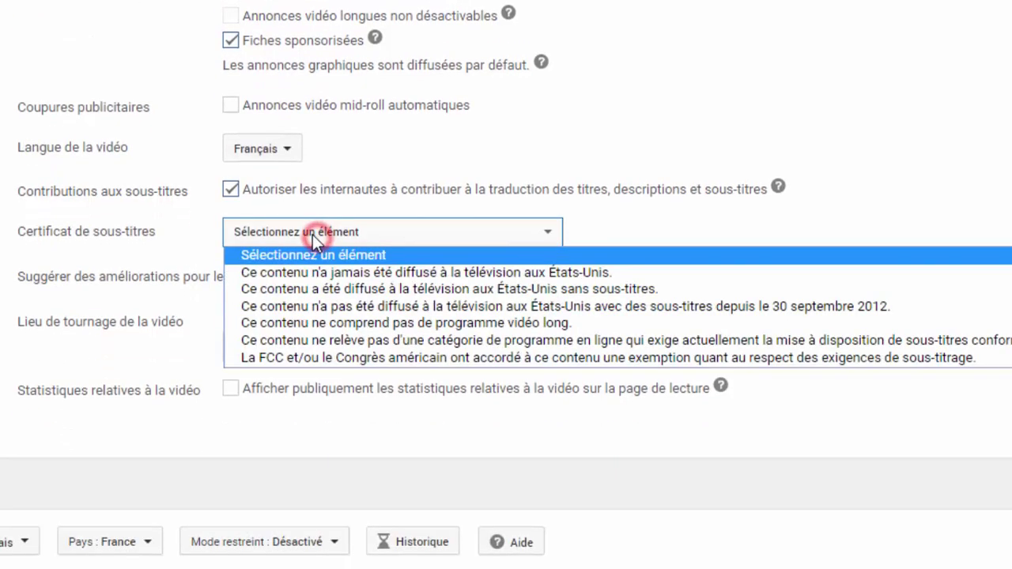
click(266, 236)
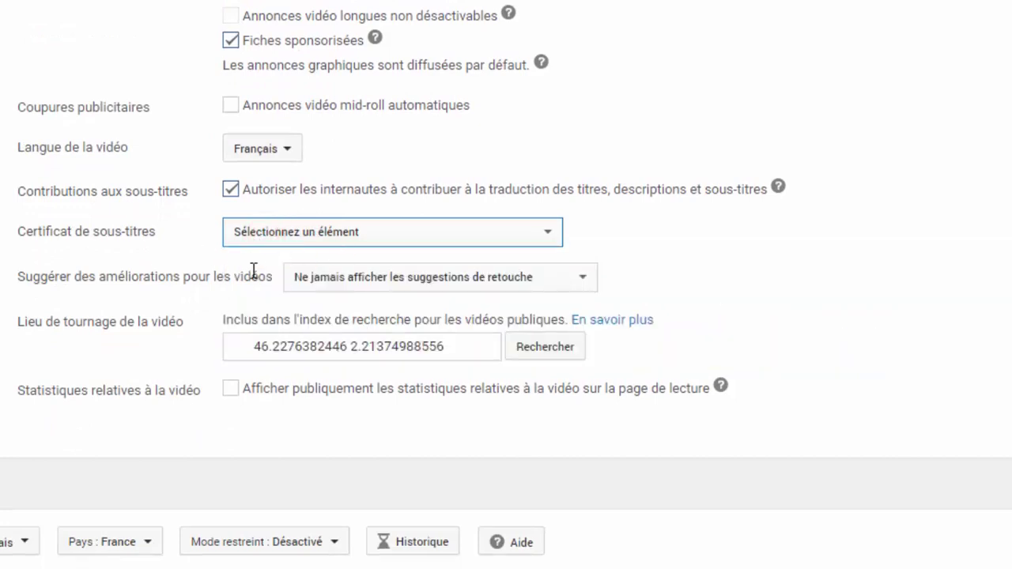
click(287, 242)
click(308, 233)
click(335, 280)
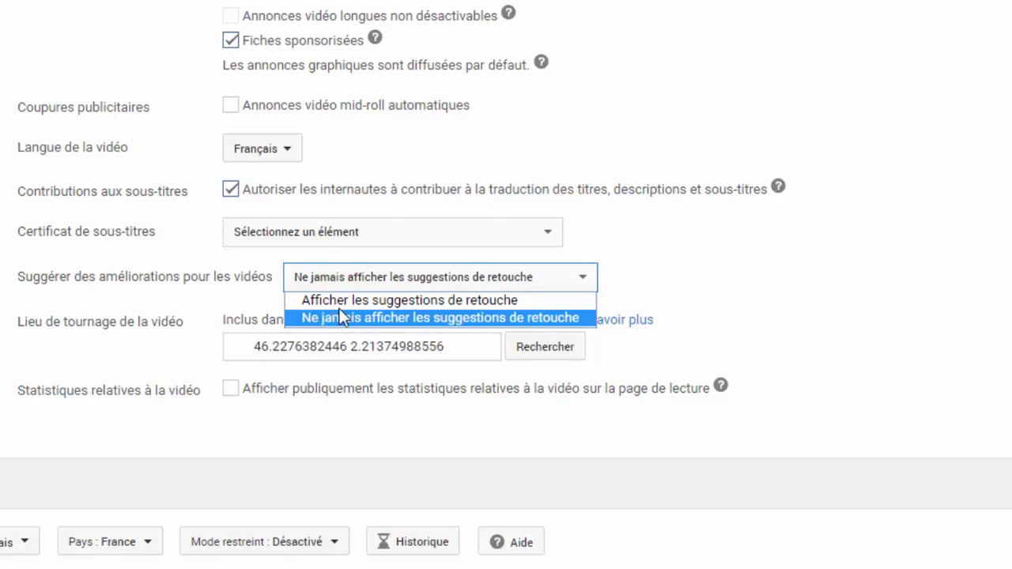
click(329, 316)
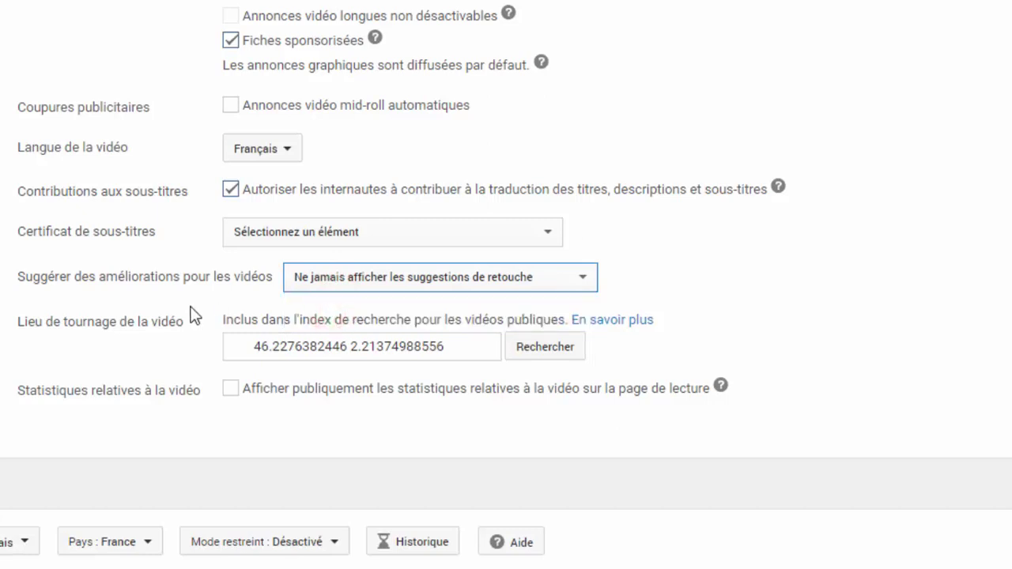
- Set the default filming location to France, search for it on the map and close the map
click(517, 365)
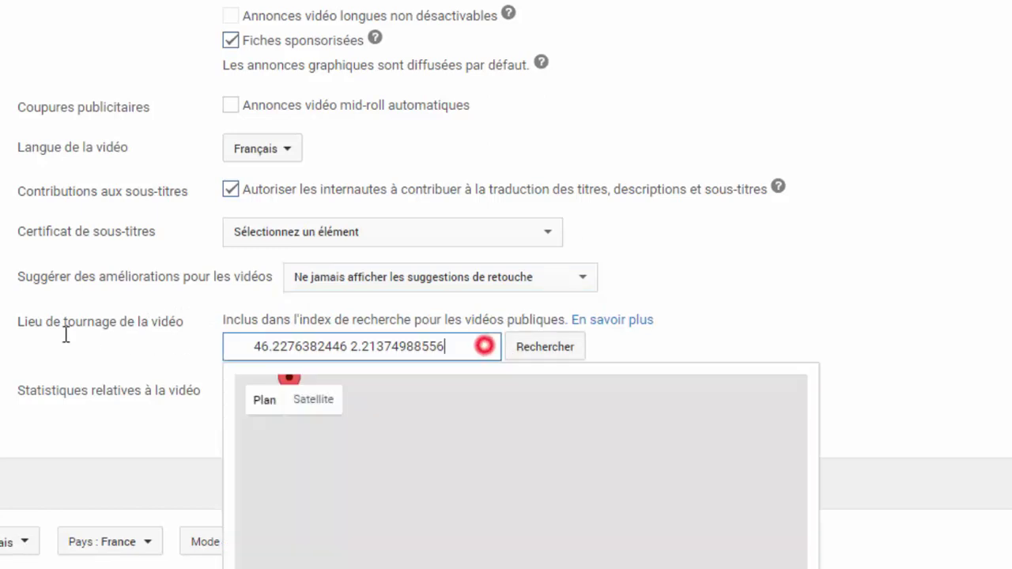
triple_click(345, 355)
text(France)
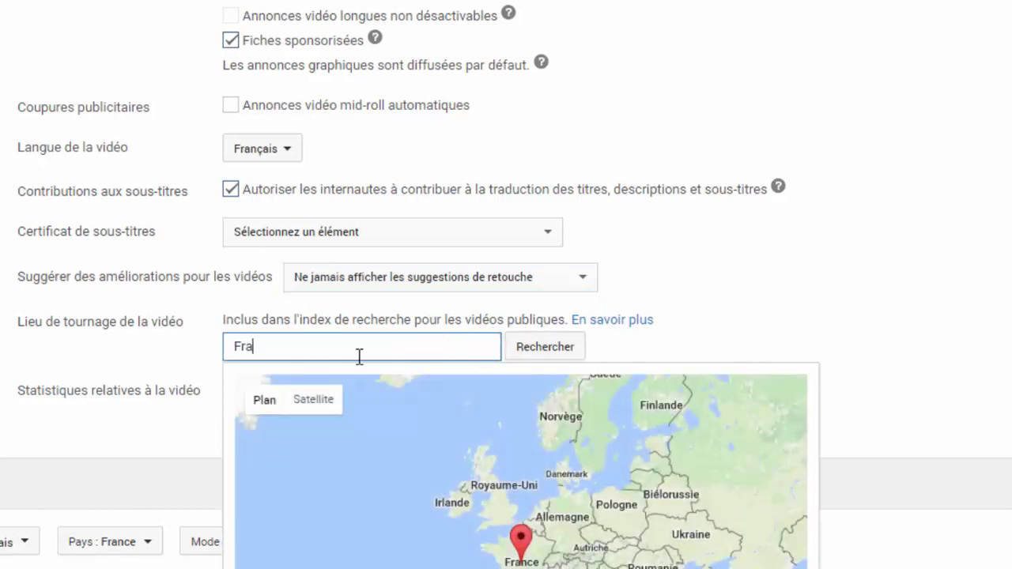
click(537, 346)
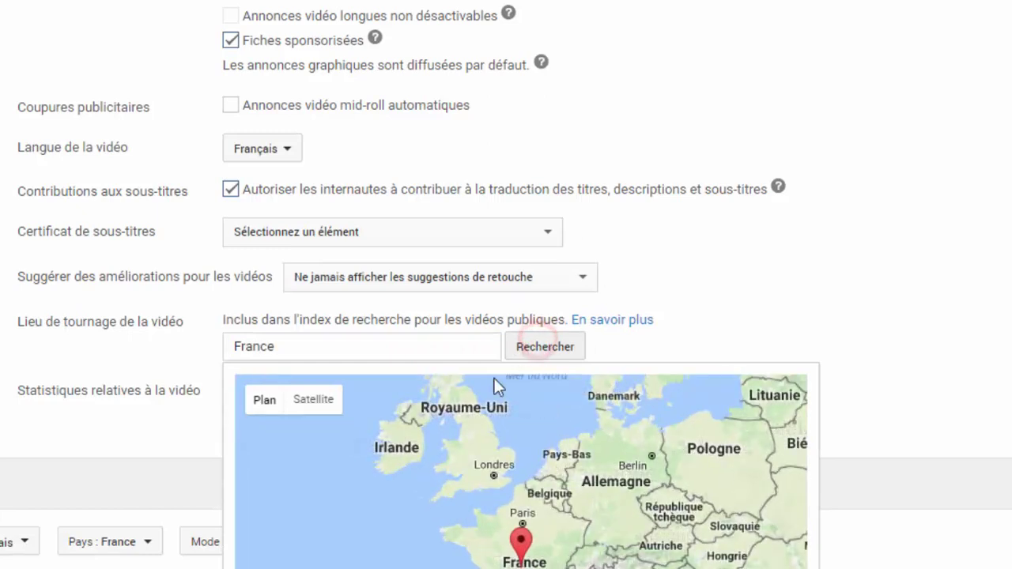
scroll(880, 273, down, 2)
click(136, 343)
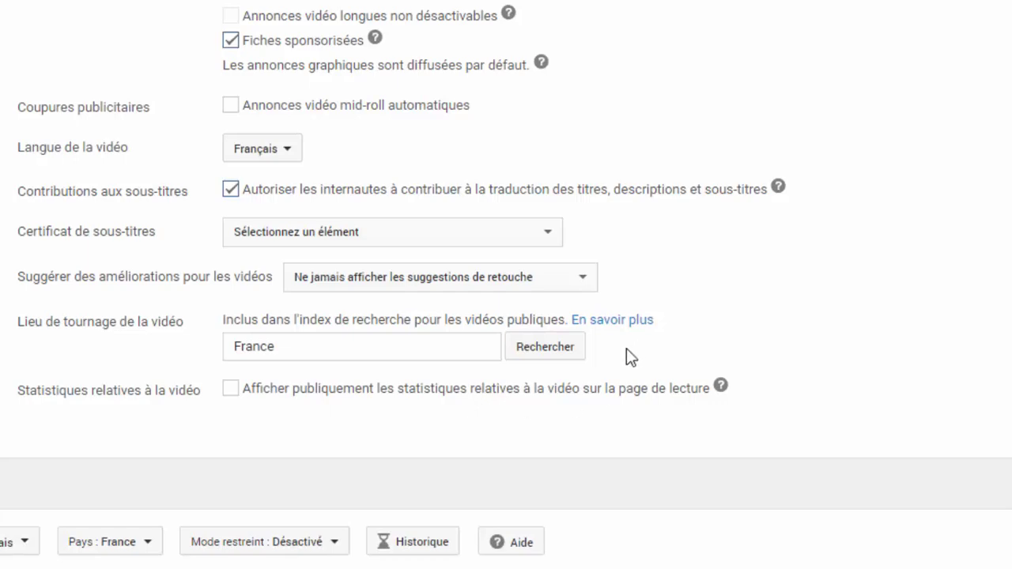
- Save the default upload settings
scroll(632, 352, up, 5)
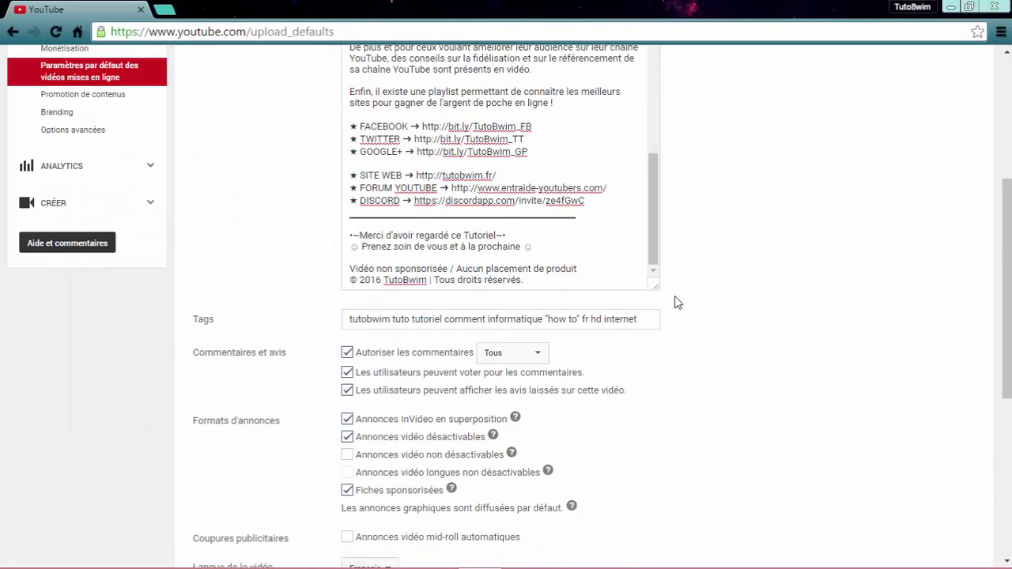
scroll(676, 303, up, 4)
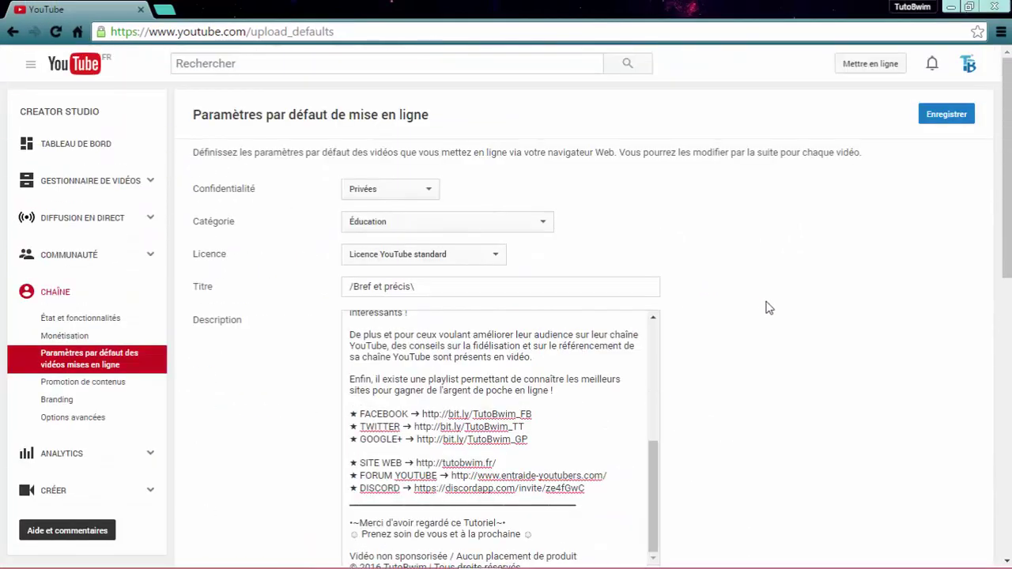
click(945, 101)
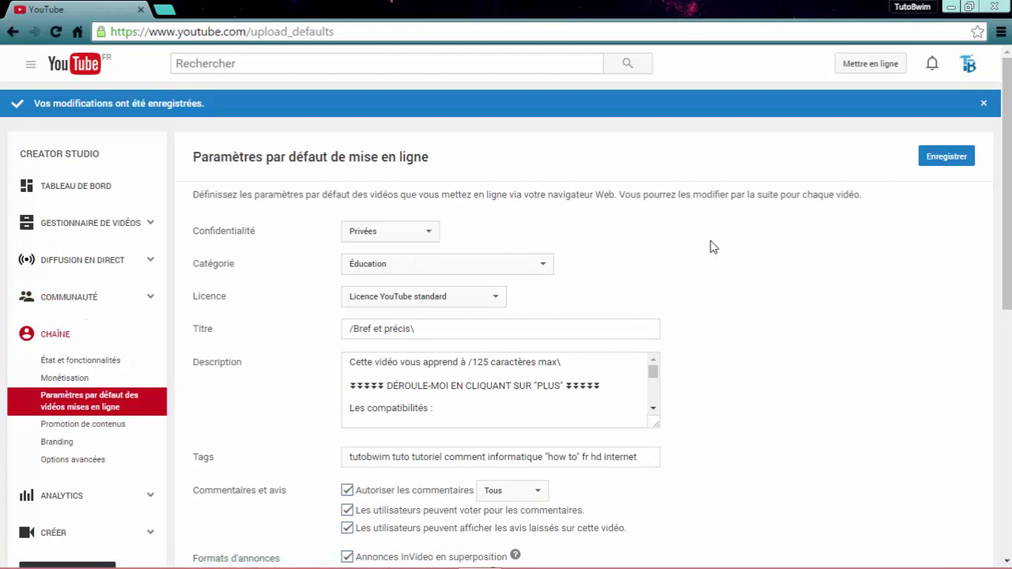
scroll(709, 247, down, 1)
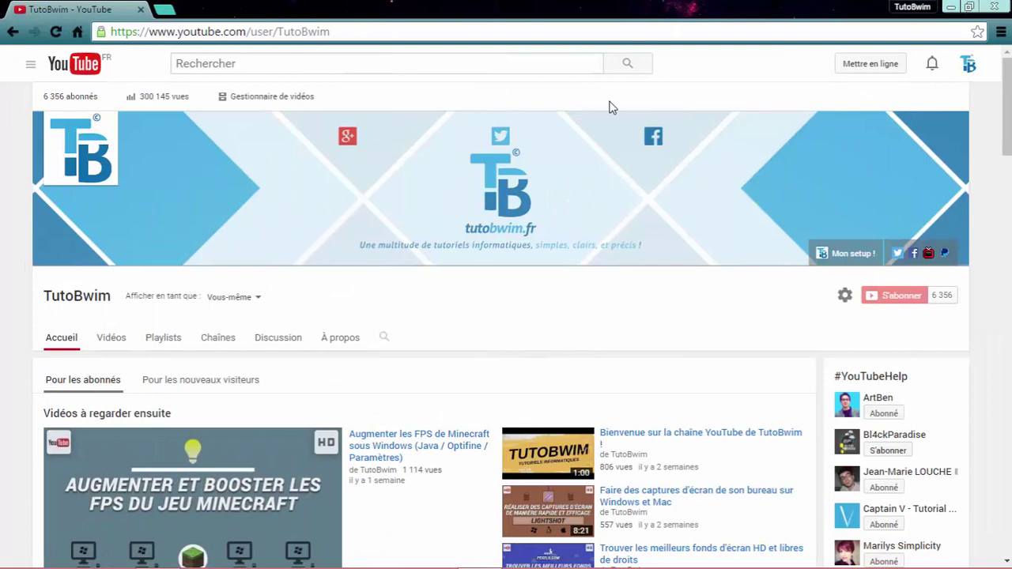
- Start uploading a new video from the Bureau folder to the channel
click(872, 66)
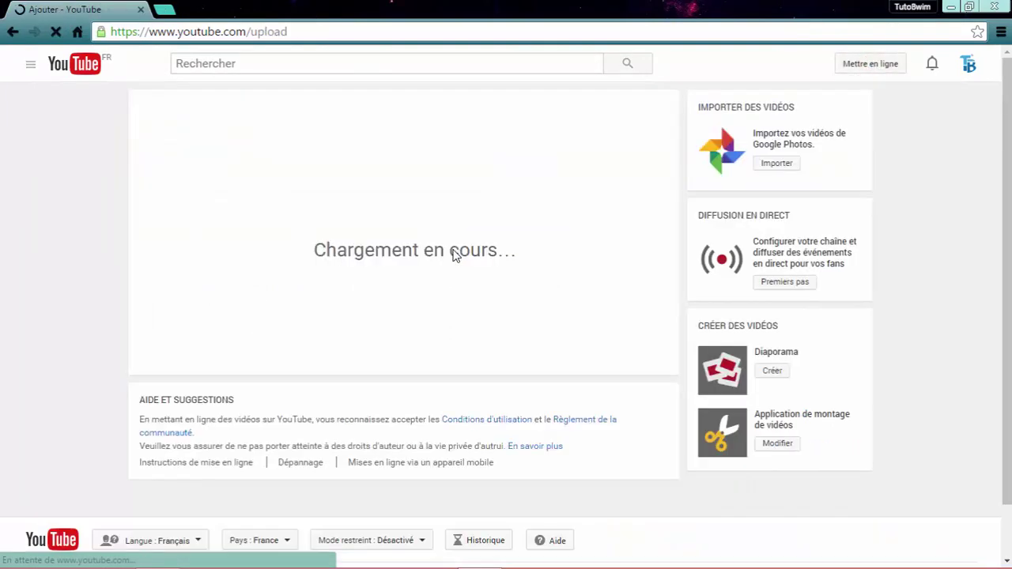
click(414, 179)
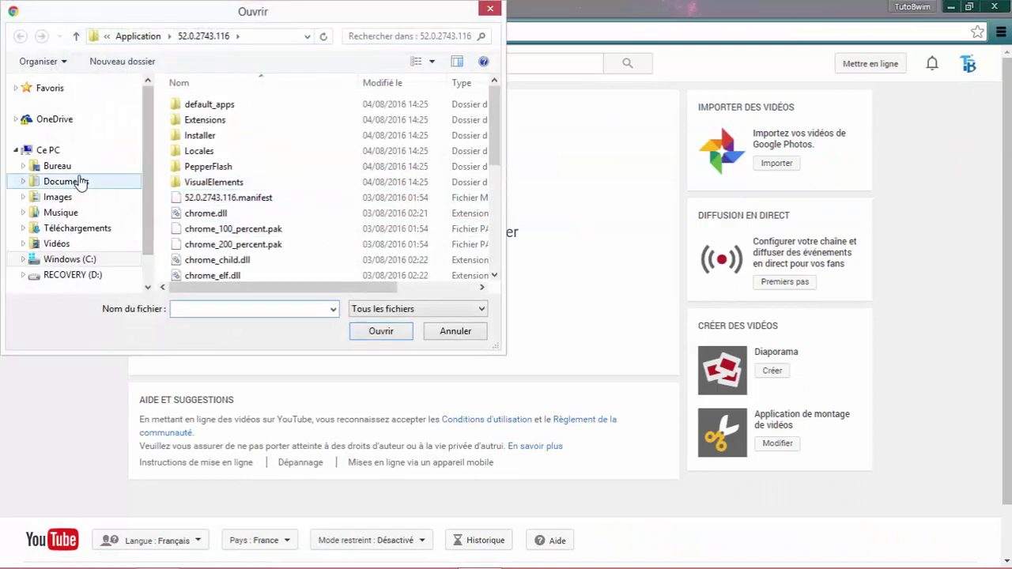
click(57, 165)
double_click(203, 110)
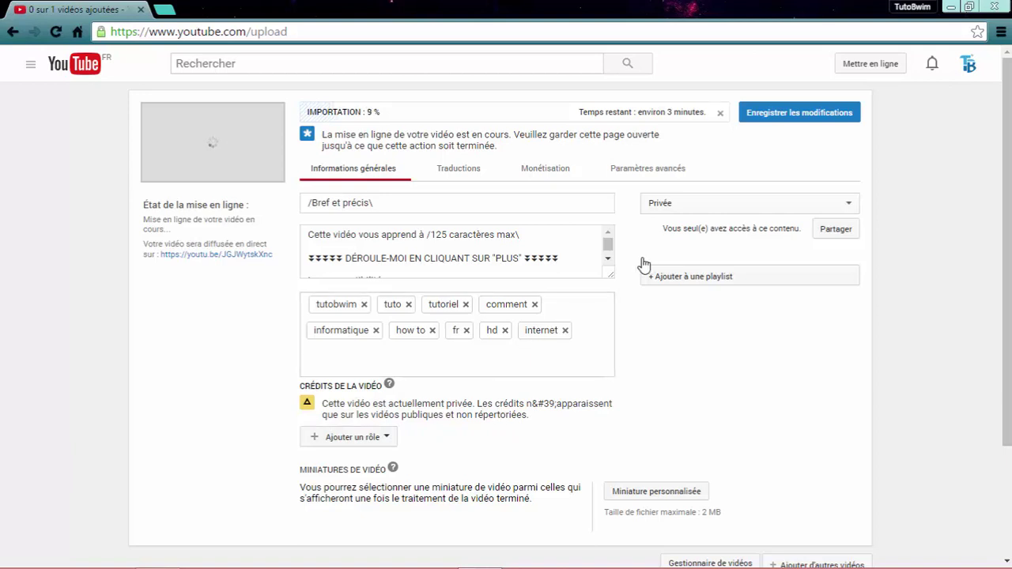
- Check the uploading video's privacy choice and advanced settings against the saved upload defaults
click(680, 205)
click(679, 205)
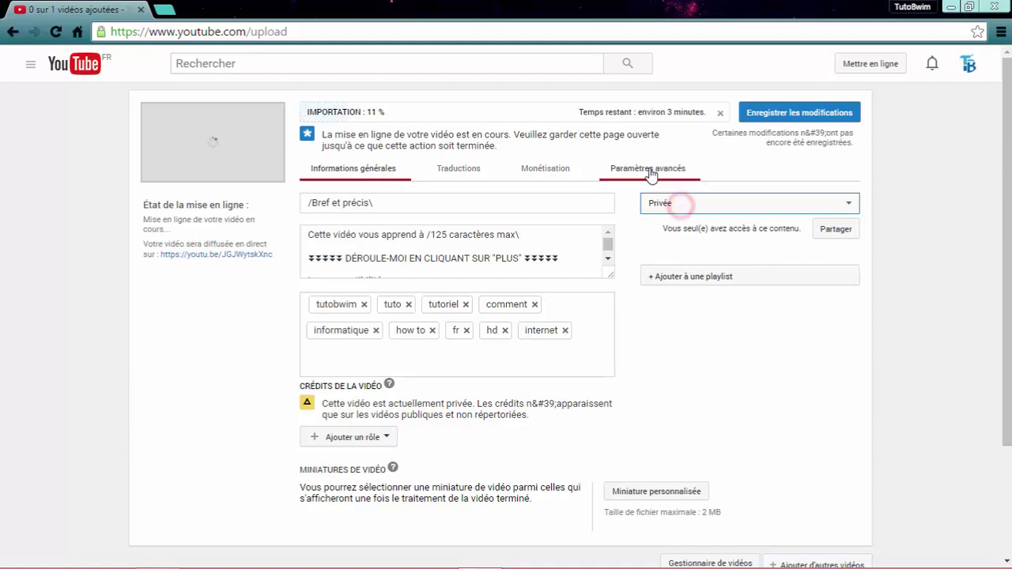
click(653, 168)
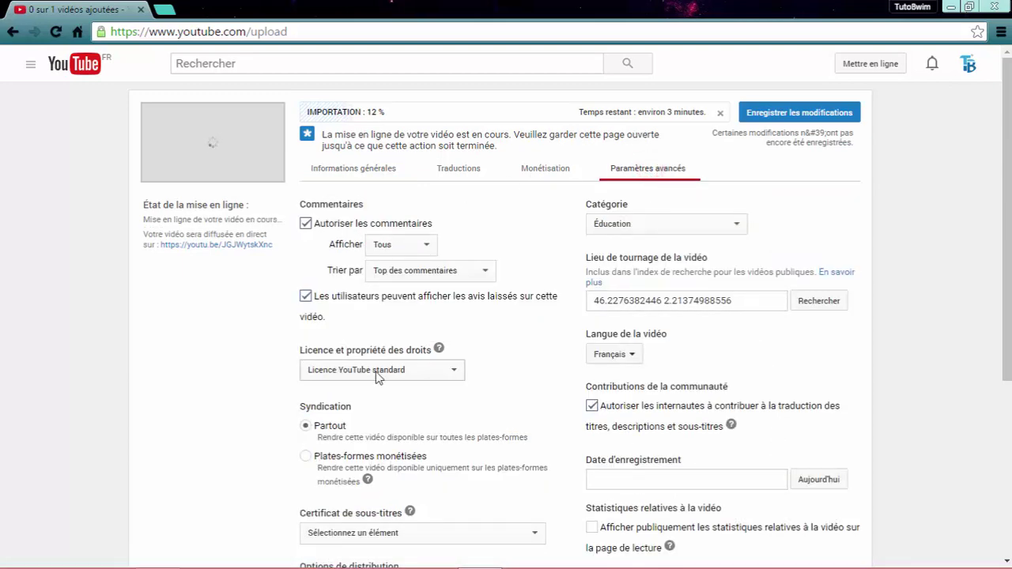
scroll(468, 393, down, 1)
scroll(515, 354, up, 1)
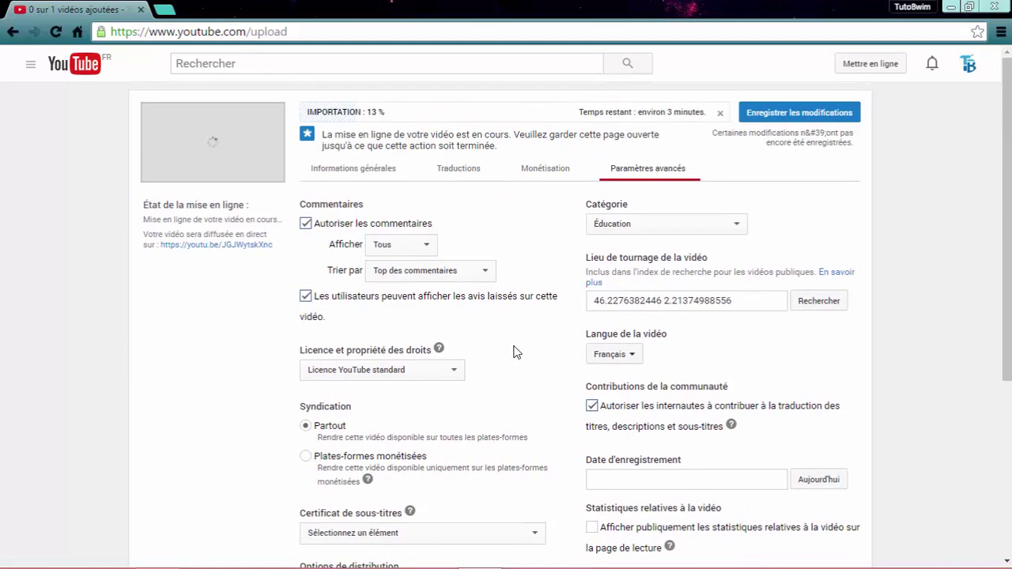